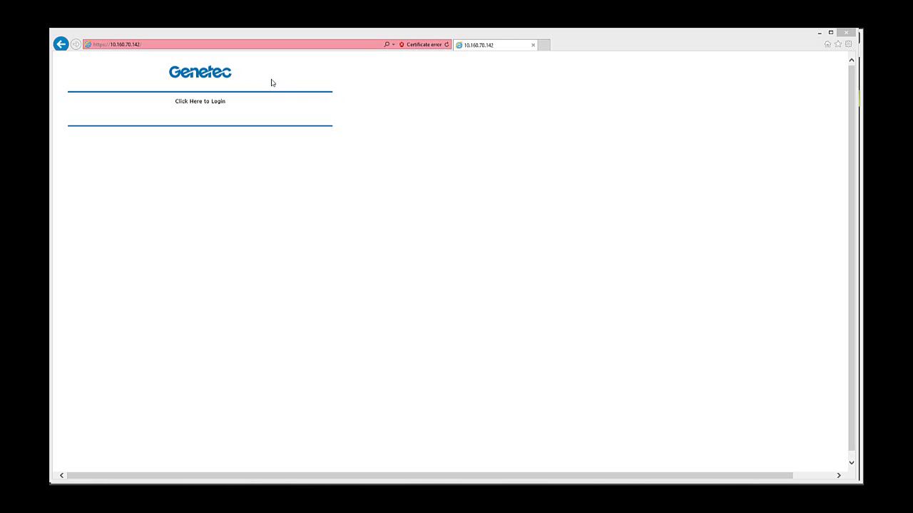
Sign in to the EP1502 web configuration with the suggested user name and the account password
click(204, 102)
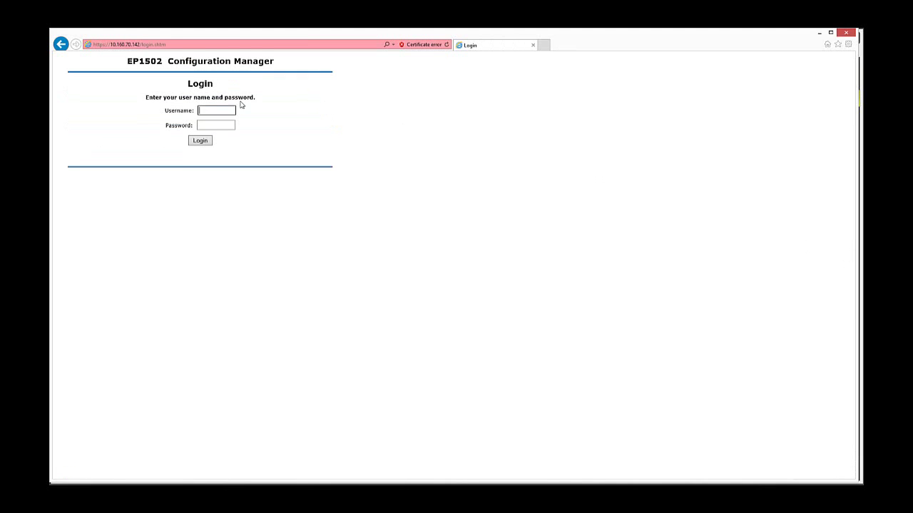
text(ad)
key(Down)
key(Tab)
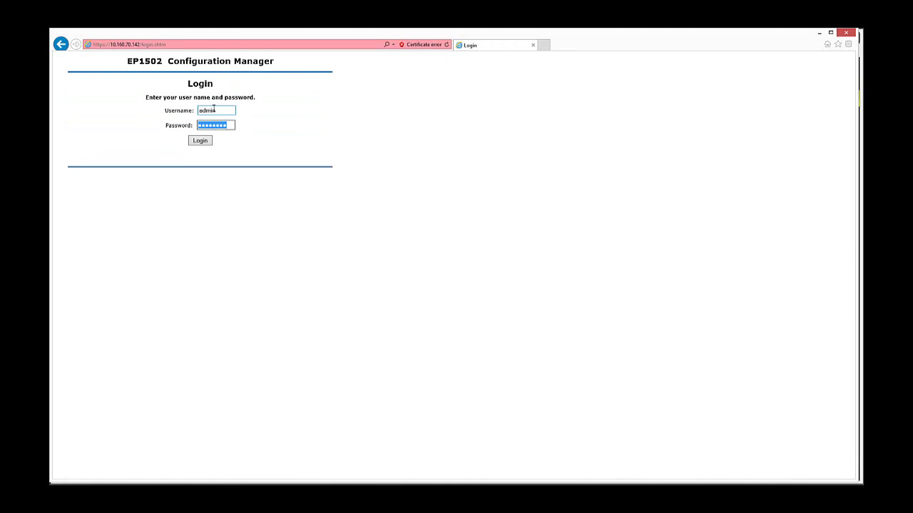
text(*******)
key(Return)
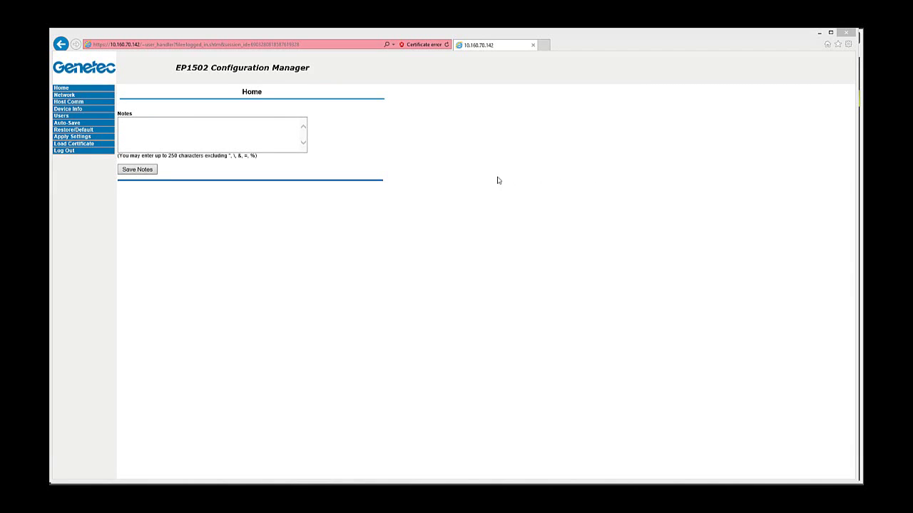
Check that the Host Communication authorized IP is 10.160.70.21 and accept those settings
click(76, 105)
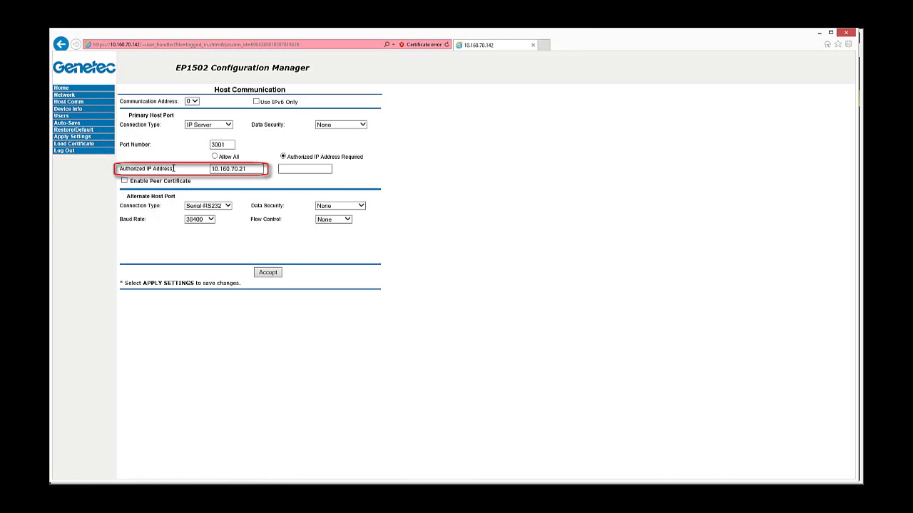
drag(252, 170, 216, 168)
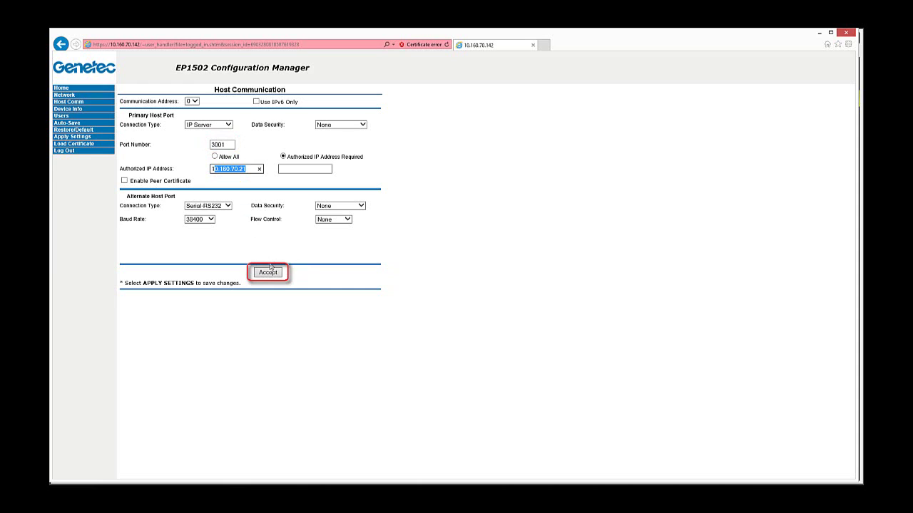
click(269, 273)
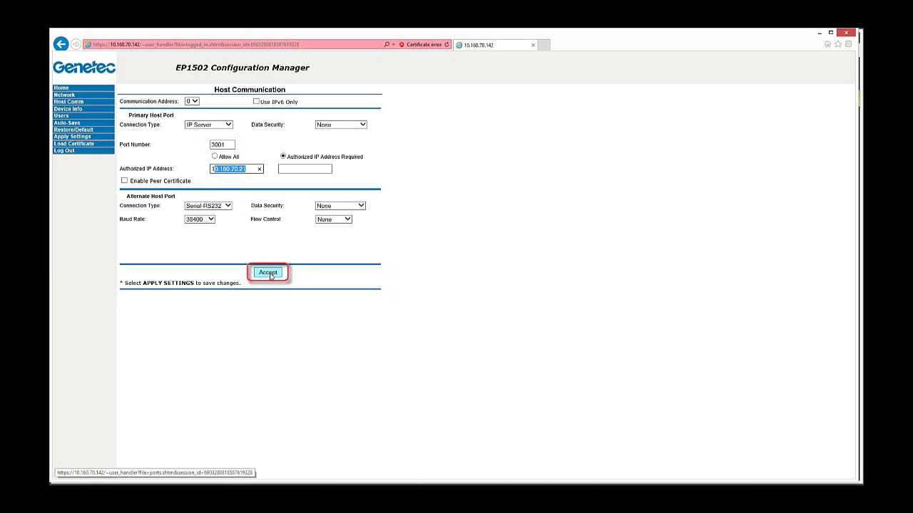
Apply the EP1502 settings with 'Apply Settings, Reboot' and confirm 'I understand and wish to proceed'
click(71, 137)
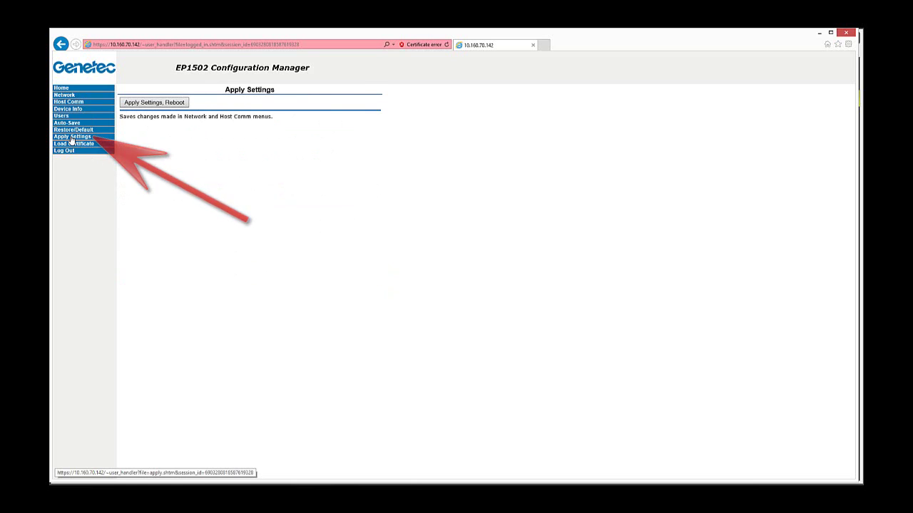
click(169, 106)
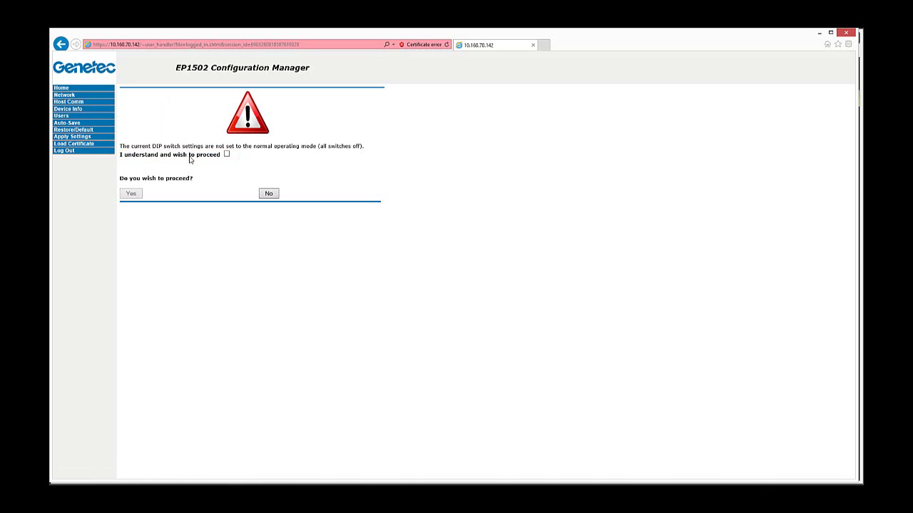
click(227, 154)
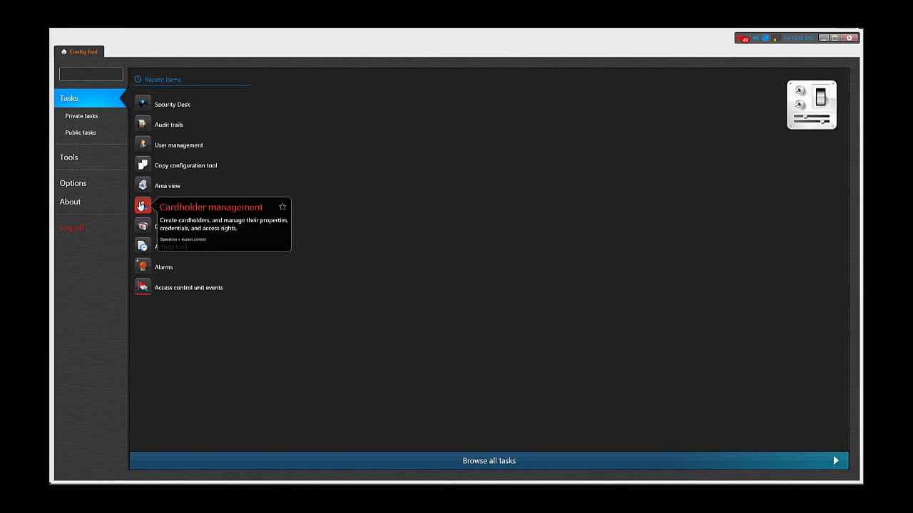
Search 'access', open Access control, and select Synergis Cloud Link under Access Manager
click(85, 75)
text(access)
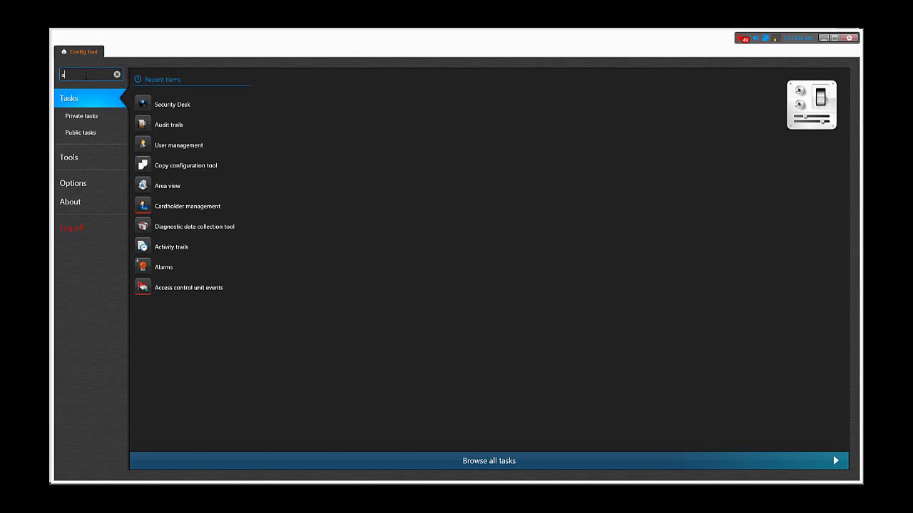
click(90, 103)
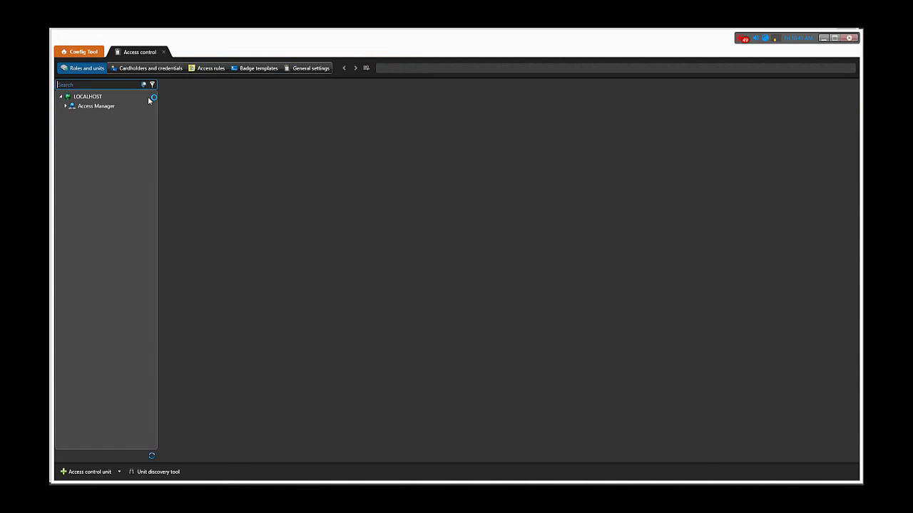
double_click(89, 105)
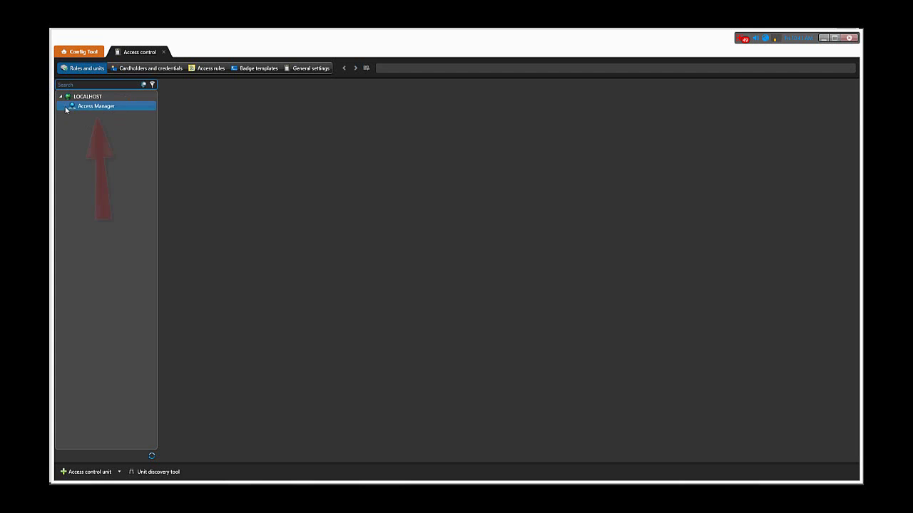
click(94, 116)
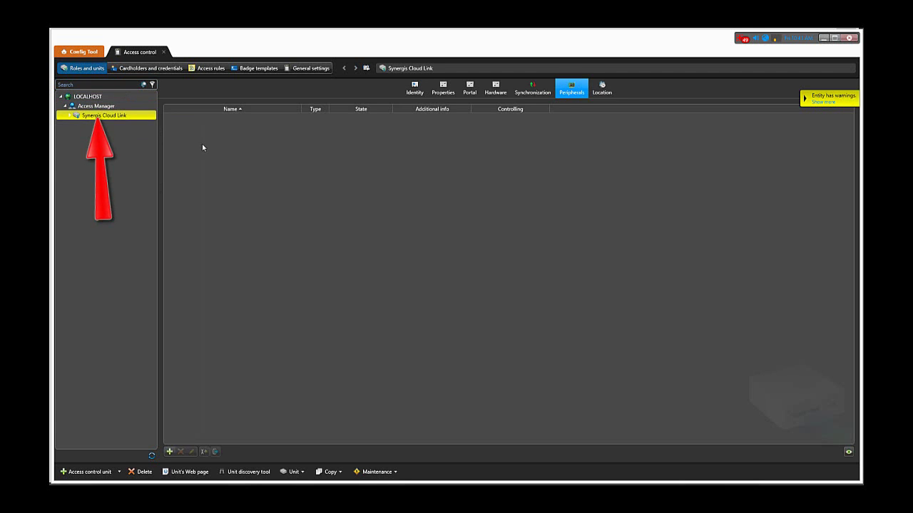
Add a Mercury EP1502 peripheral at IP 10.160.70.142 with port 3001
click(572, 92)
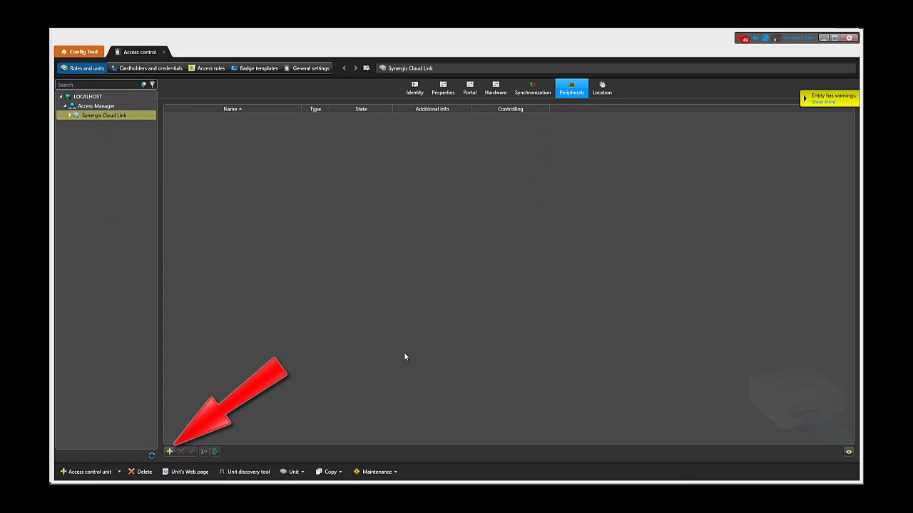
click(170, 452)
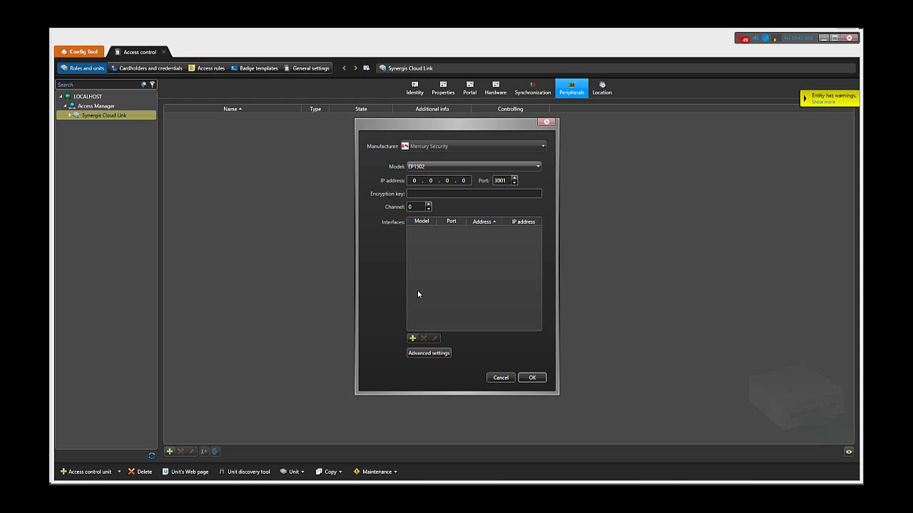
click(434, 167)
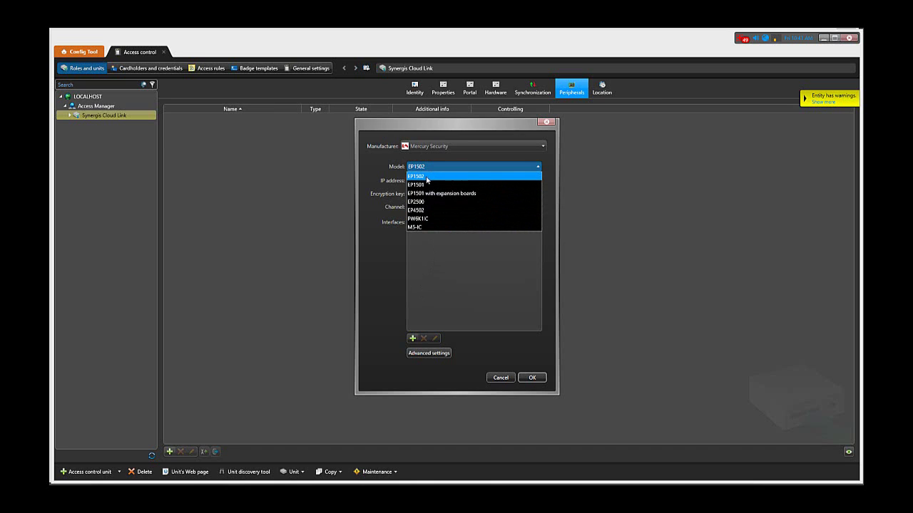
click(426, 177)
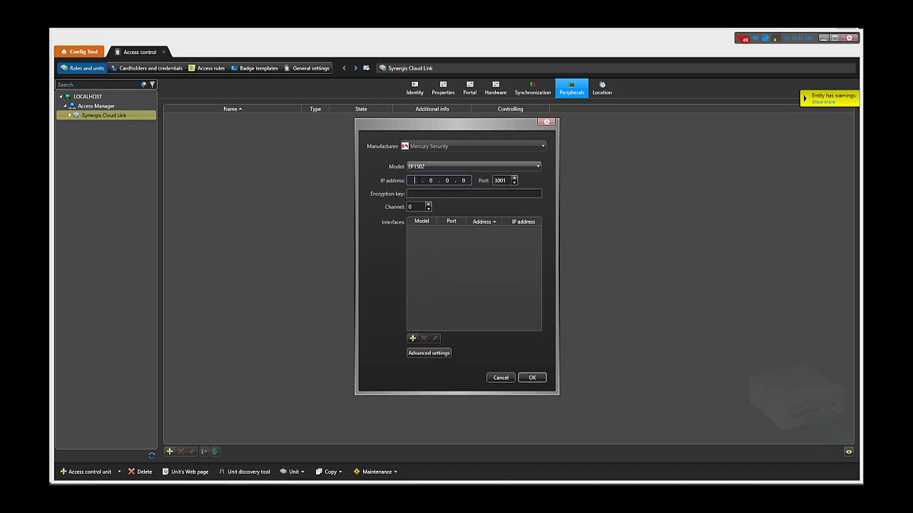
text(10 . )
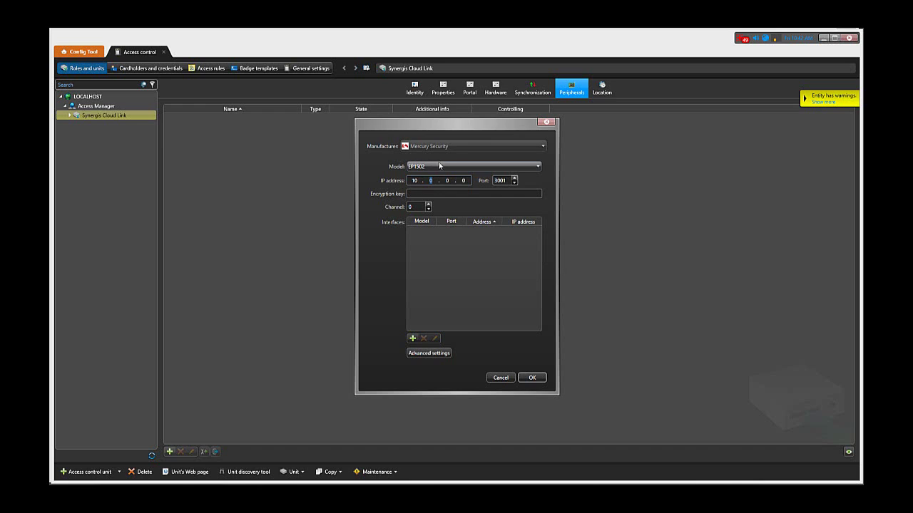
text(160 . 70 . 142)
key(Tab)
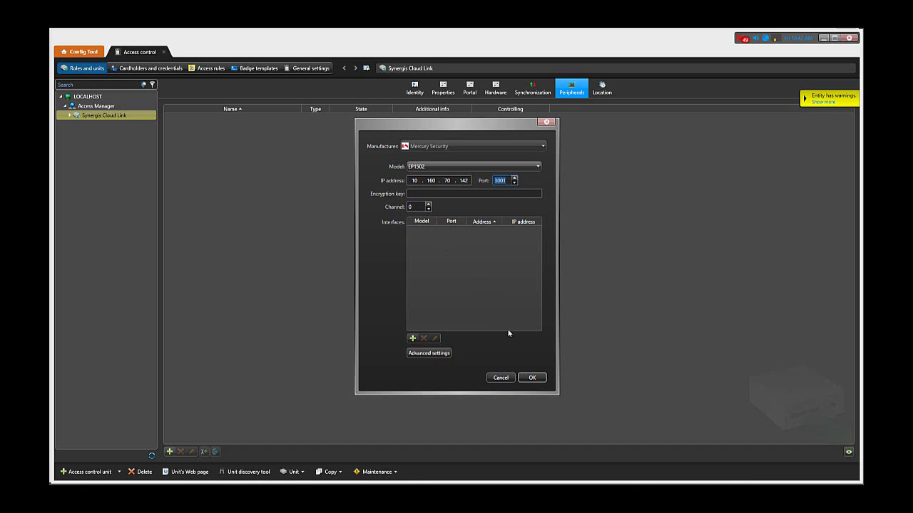
Confirm and apply the EP1502 unit so 10.160.70.142:3001 shows Online
click(533, 378)
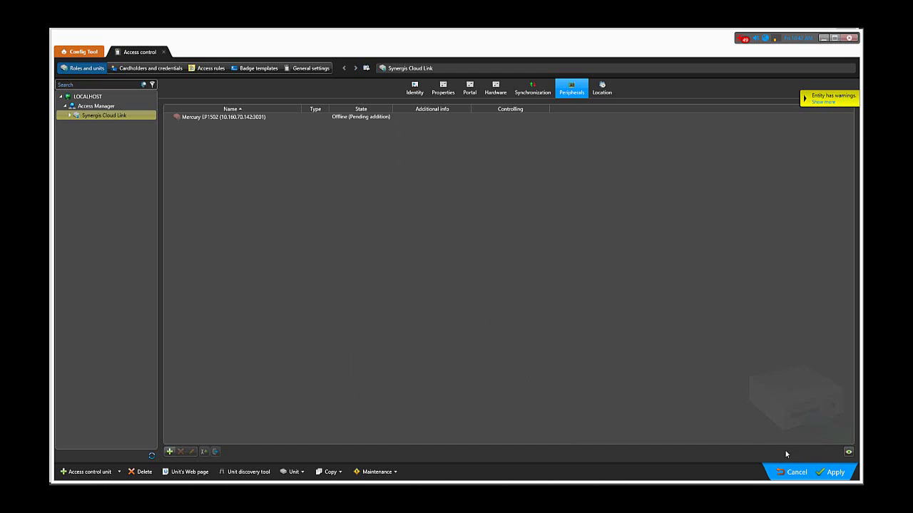
click(833, 472)
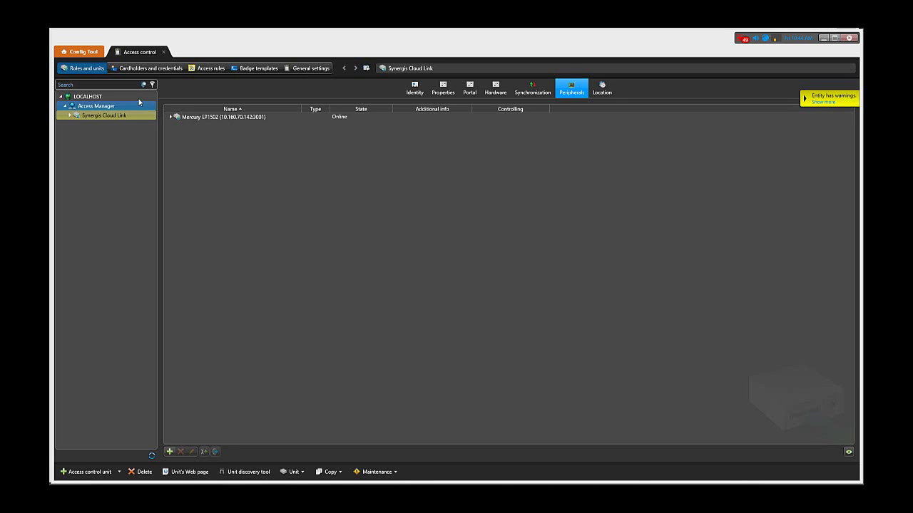
Open Area view from the home page and start creating a new Door entity
click(79, 52)
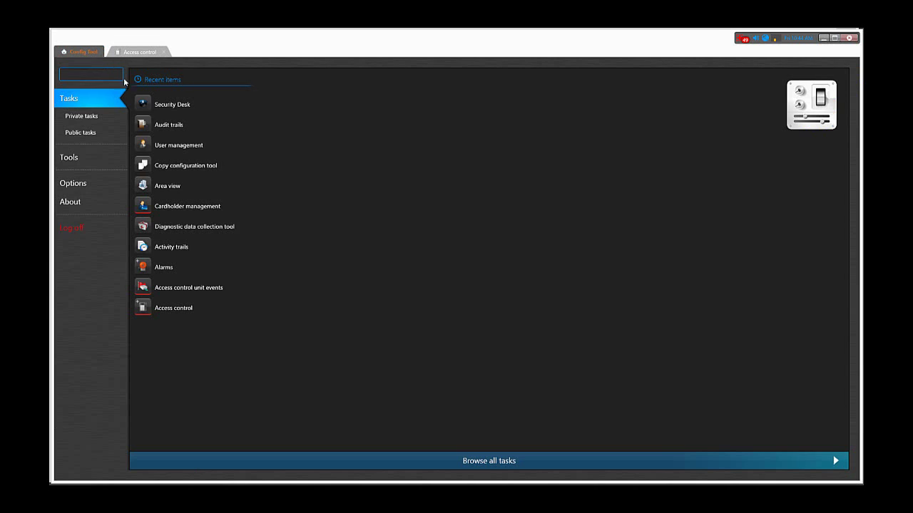
click(138, 188)
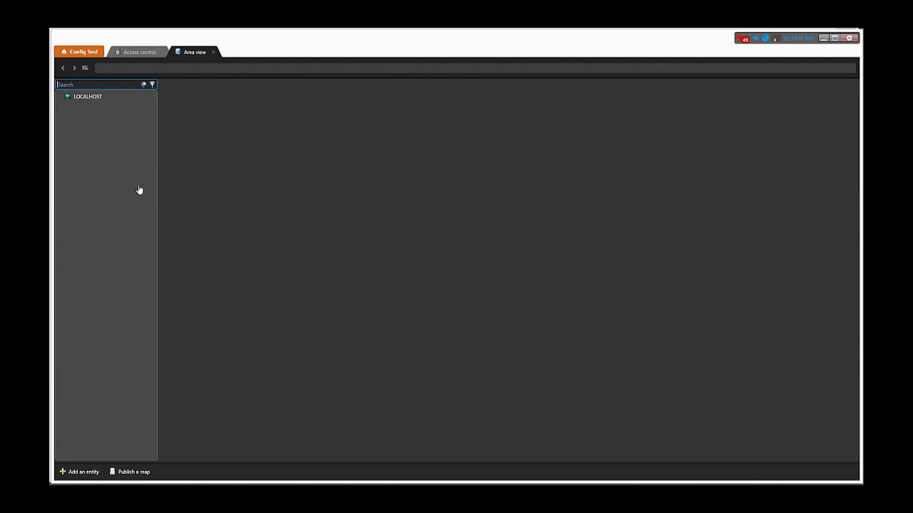
click(72, 472)
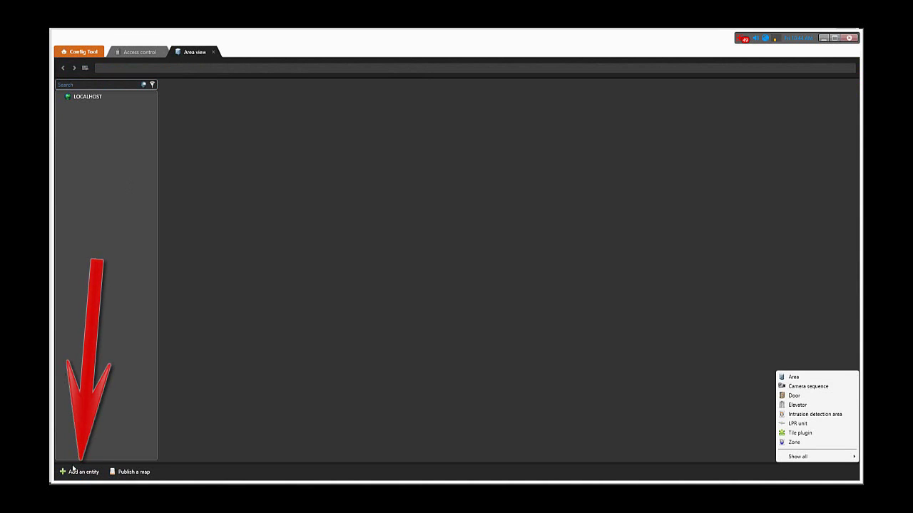
click(810, 396)
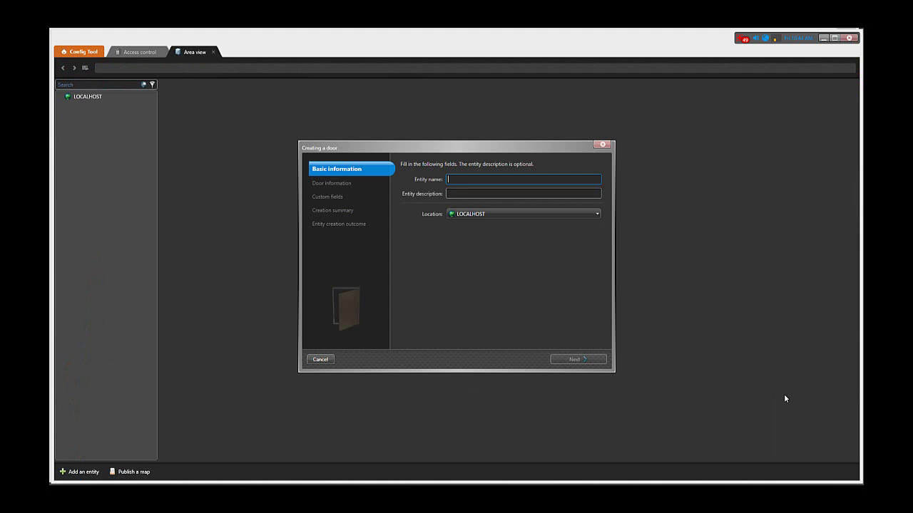
Enter 'Test' as the door's entity name and go to Door information
text(Test)
click(589, 361)
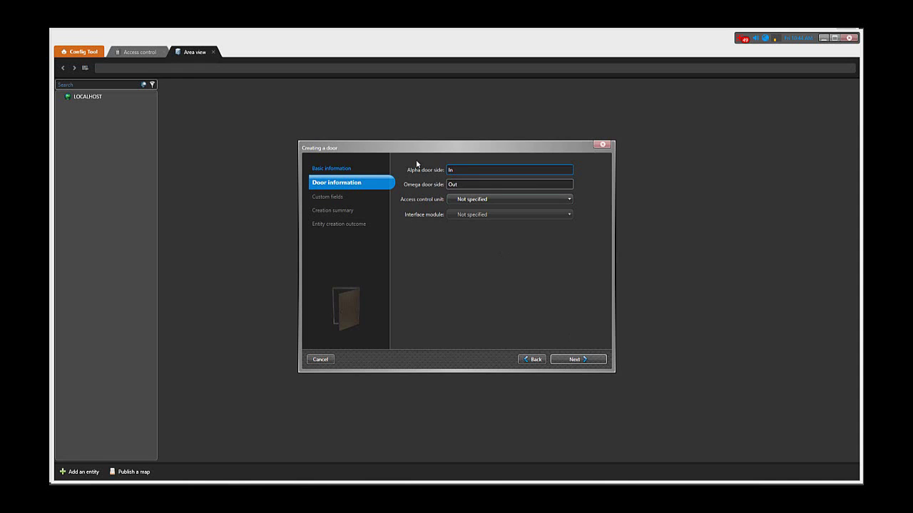
Set the access control unit to Synergis Cloud Link and interface module to Mercury EP1502
click(470, 201)
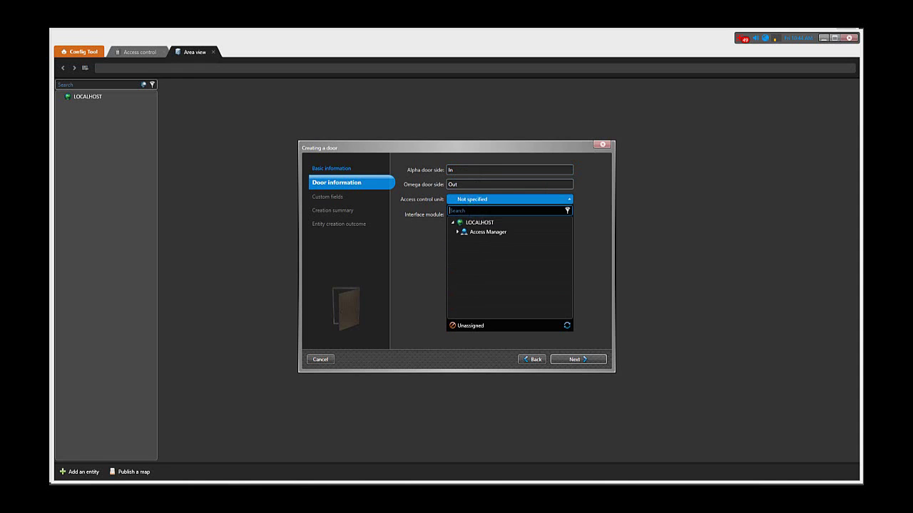
click(458, 234)
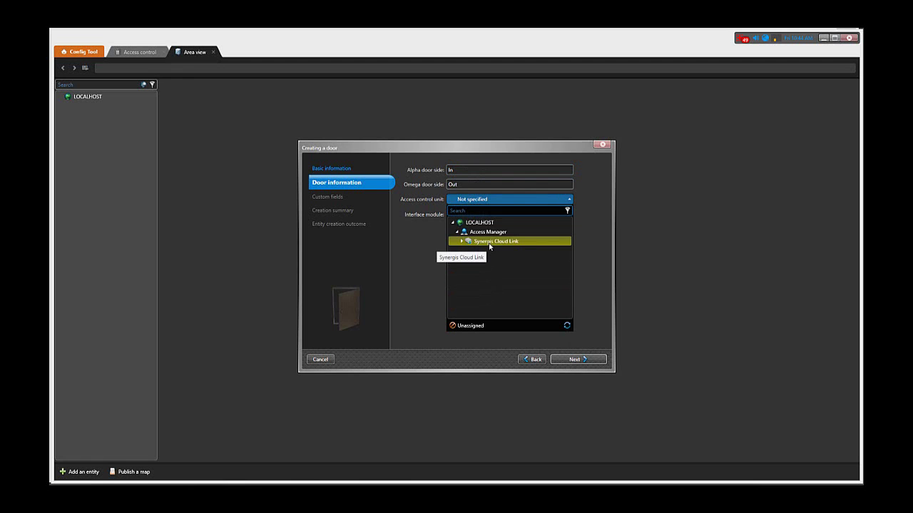
click(490, 242)
click(488, 214)
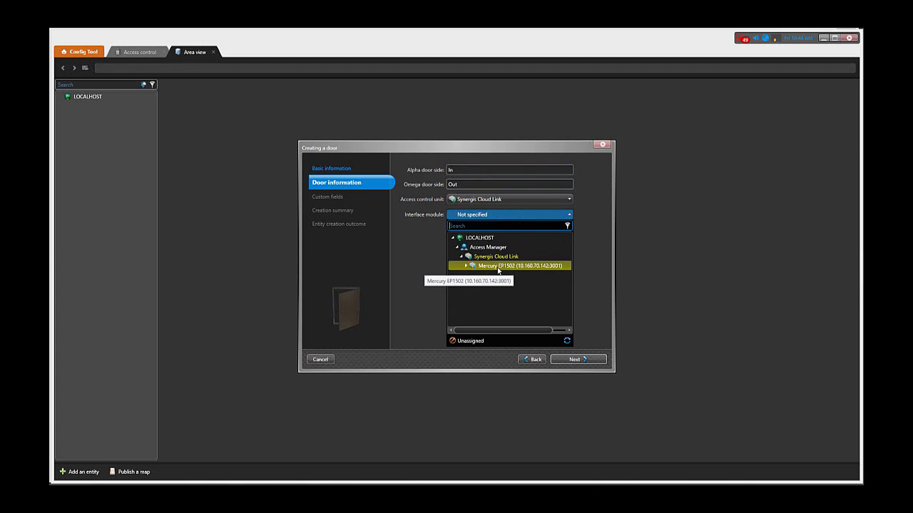
click(504, 266)
Complete the wizard to create door Test and close it
click(572, 360)
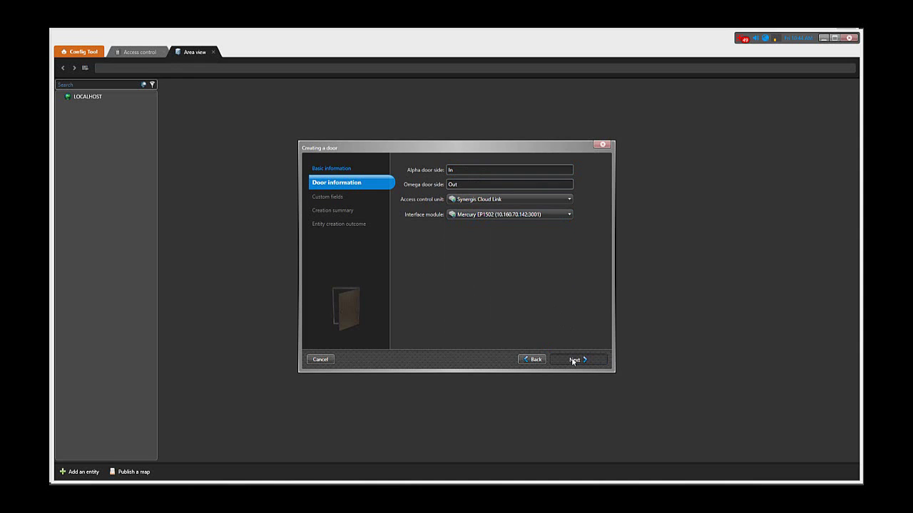
click(572, 360)
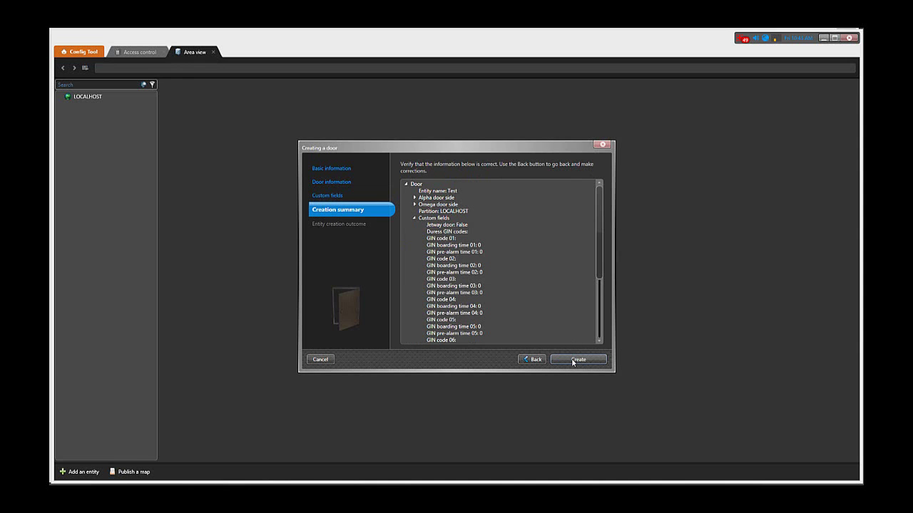
click(568, 361)
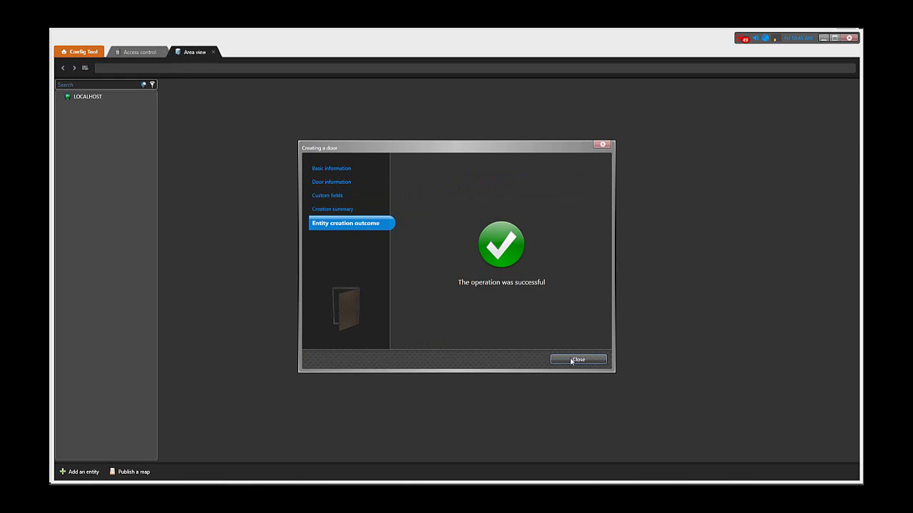
click(576, 360)
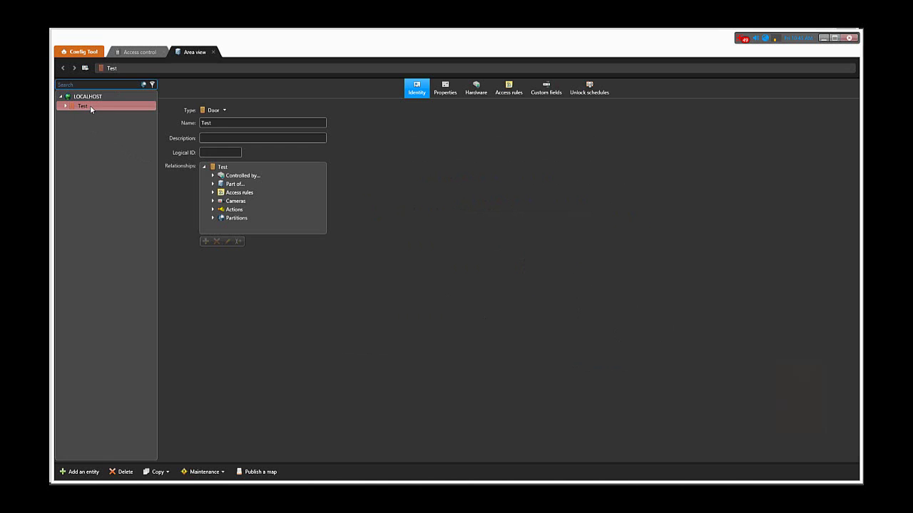
On the Hardware tab, assign Reader 1 to the In side and Reader 2 to Out
click(478, 92)
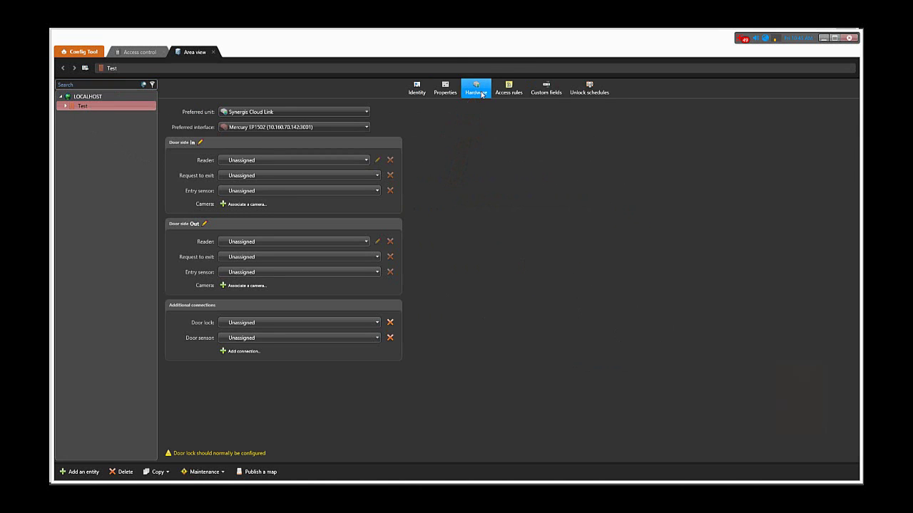
click(263, 160)
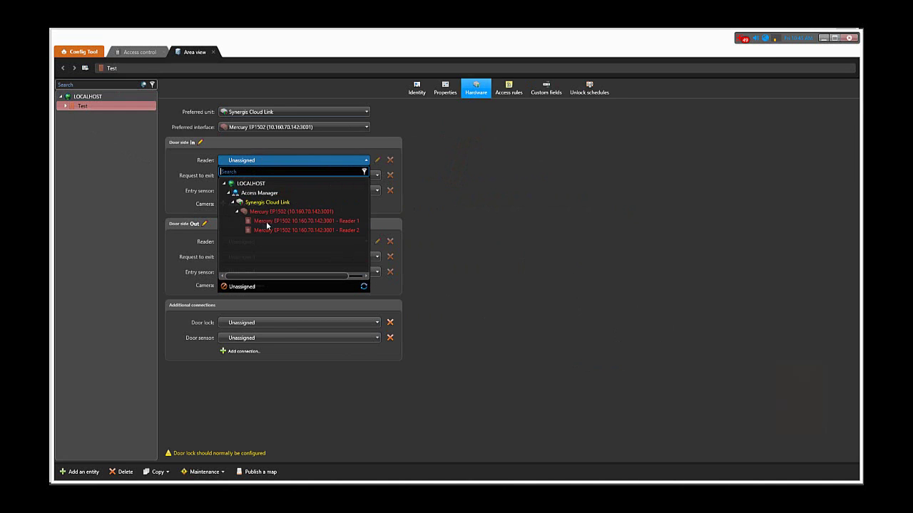
click(268, 226)
click(269, 225)
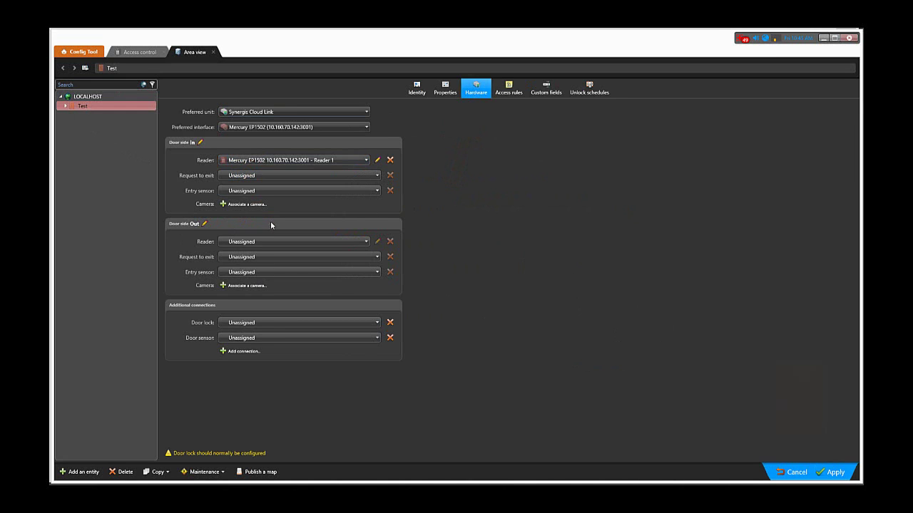
click(304, 243)
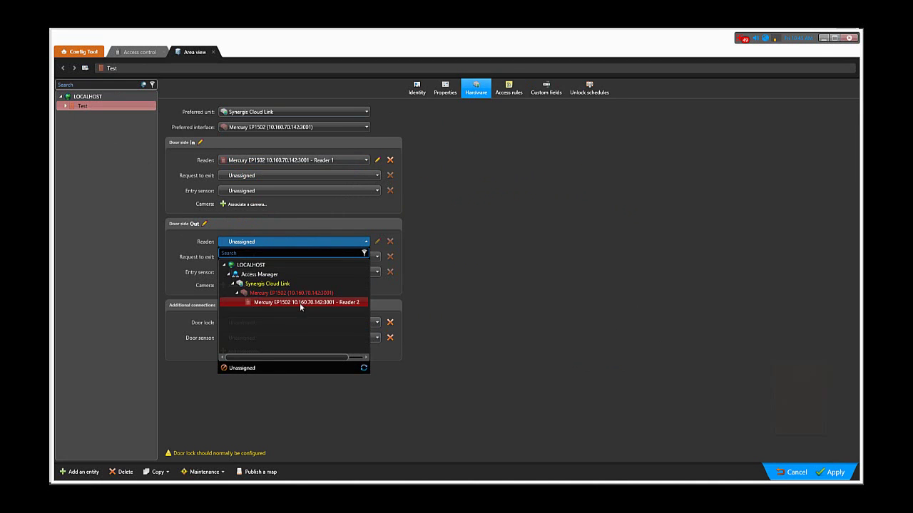
click(300, 306)
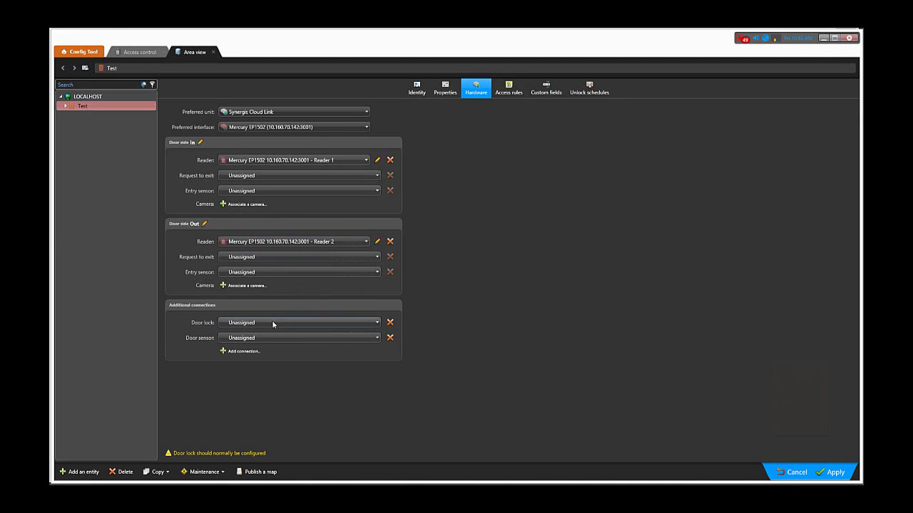
Use Output 1 as the door lock and Input 1 as the door sensor, then apply
click(272, 321)
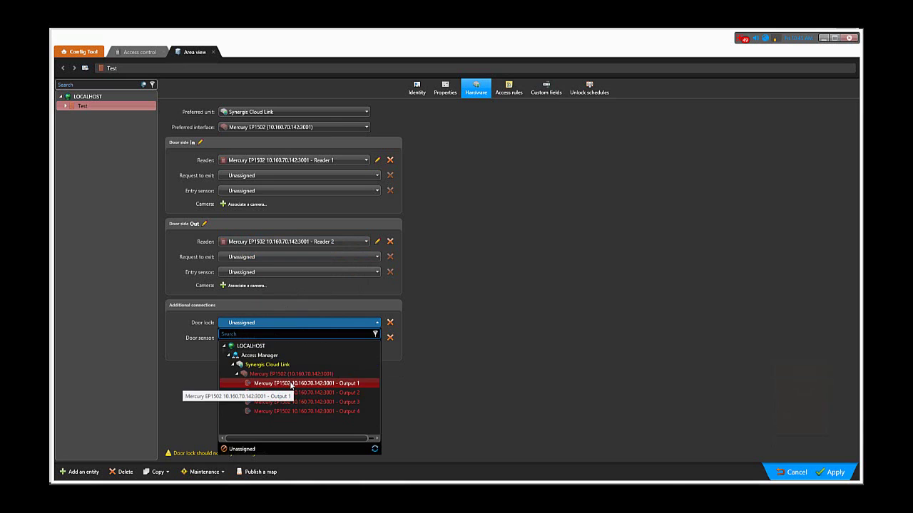
click(291, 385)
click(282, 338)
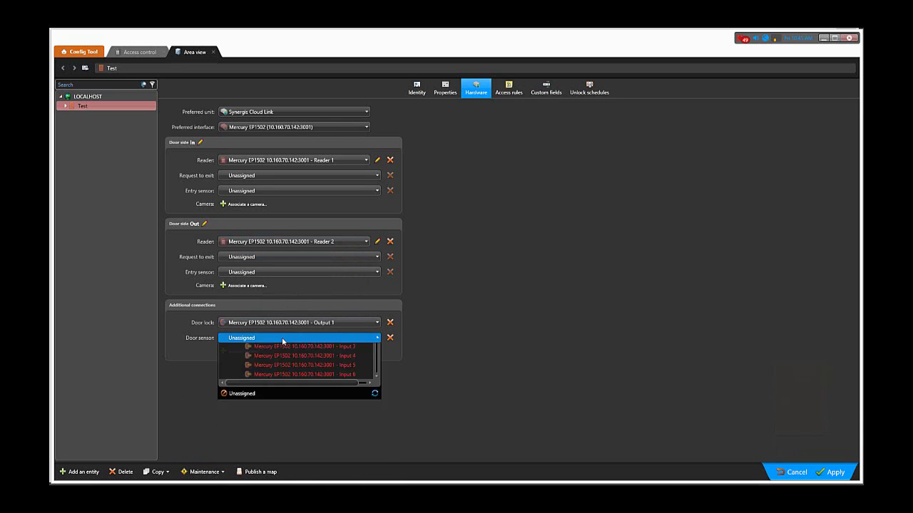
click(305, 397)
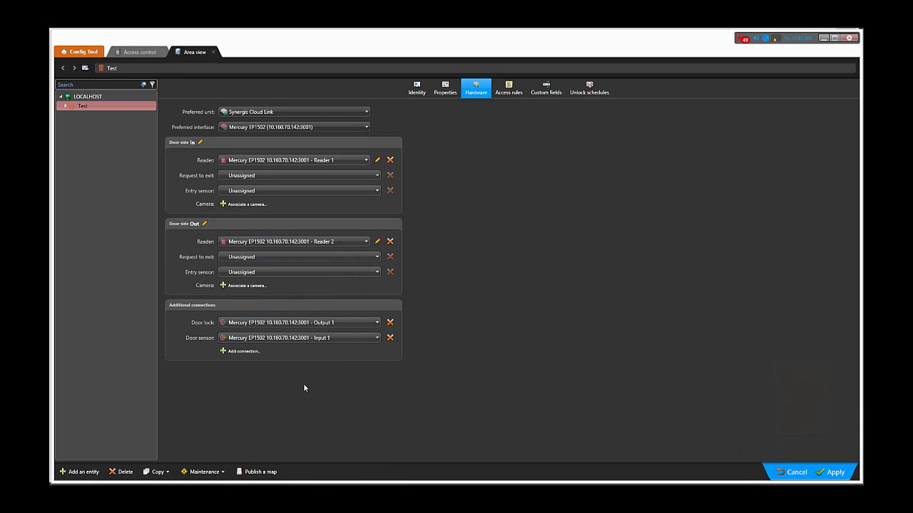
click(834, 473)
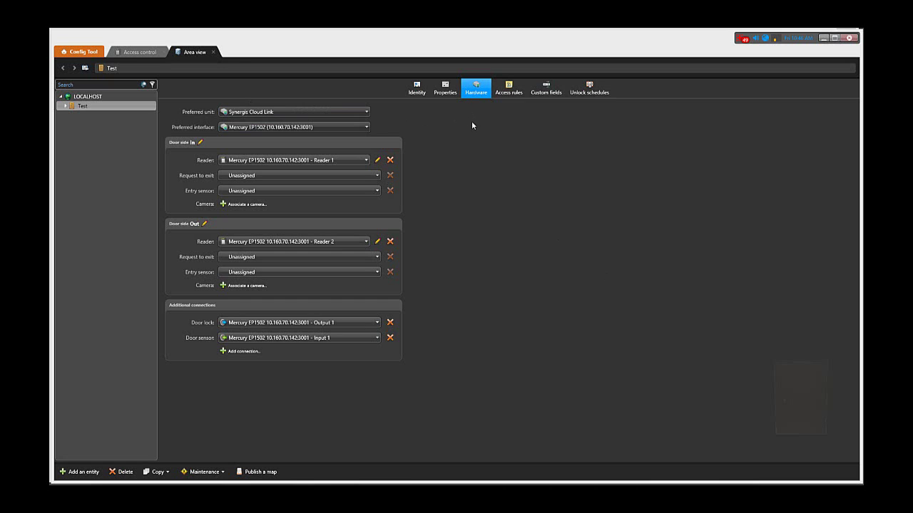
Show door Test's Properties: grant time 5/15 sec, door forced trigger and automatic REX grant on
click(451, 93)
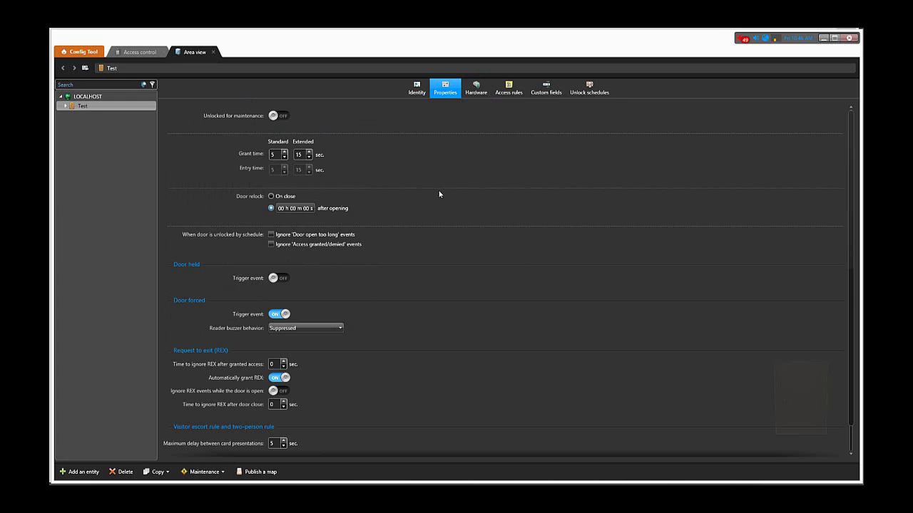
Add the All open access rule to door Test, apply it, and return to its Identity page
click(508, 95)
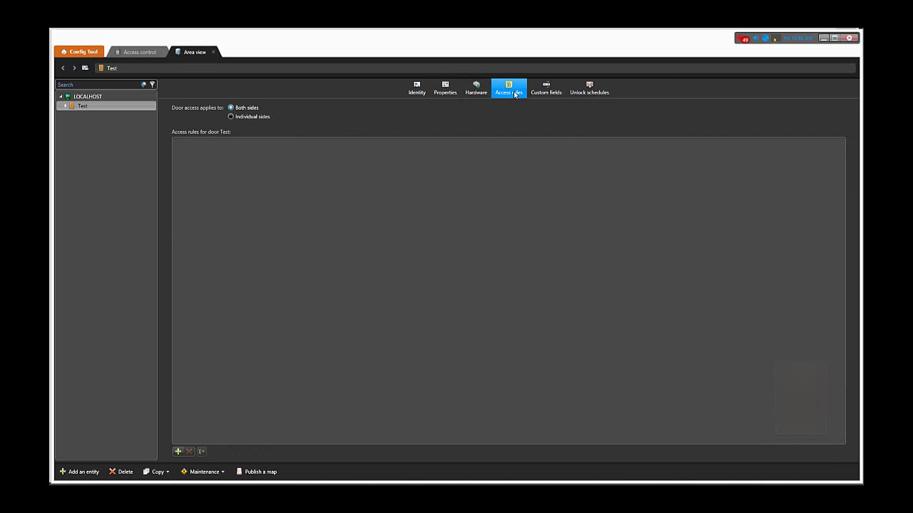
click(178, 451)
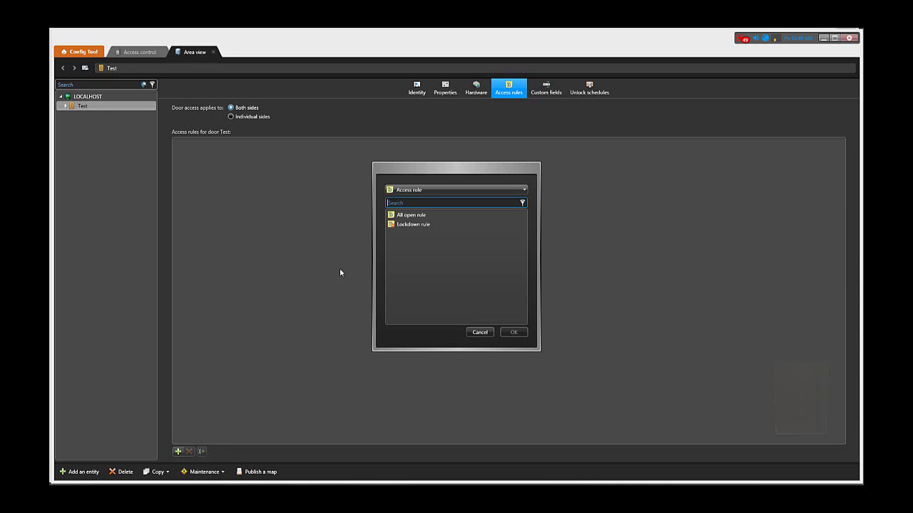
click(407, 215)
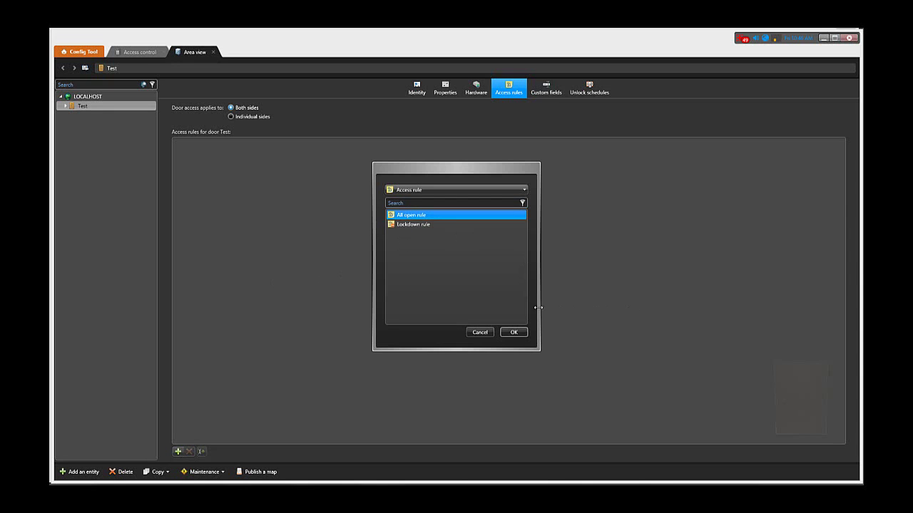
click(519, 333)
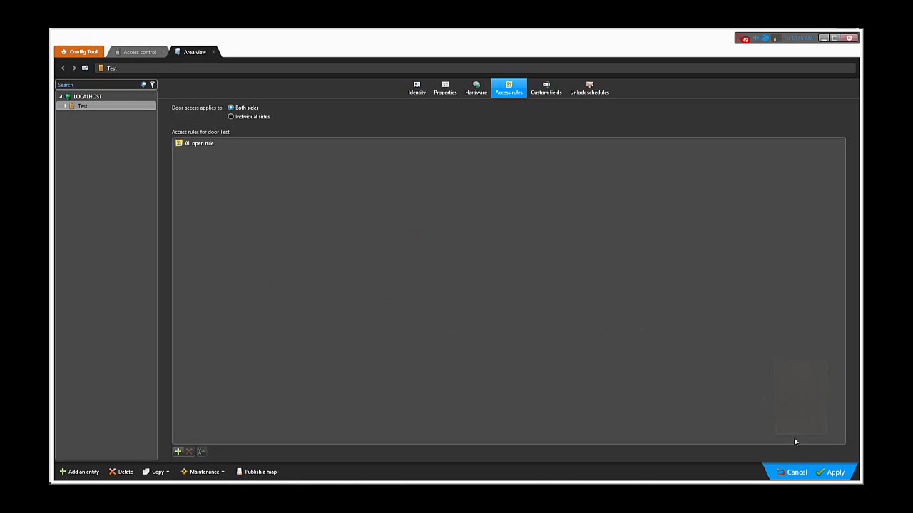
click(824, 474)
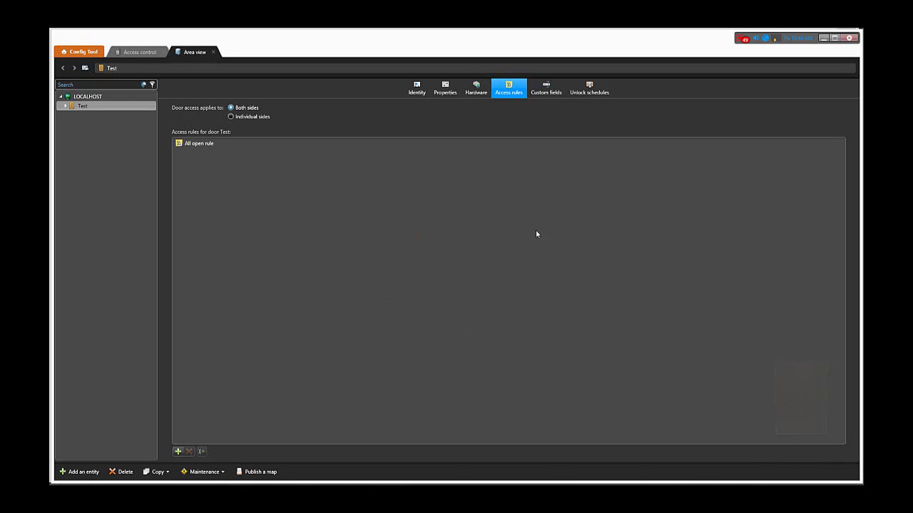
click(416, 91)
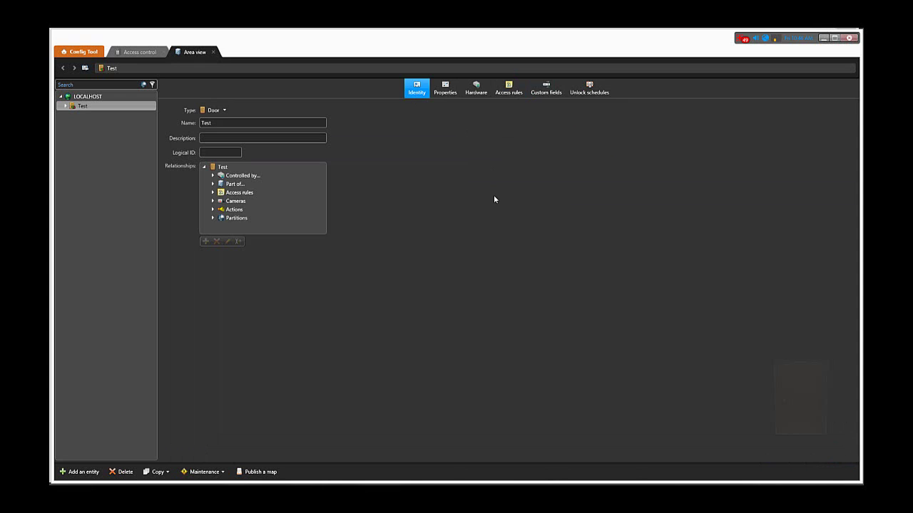